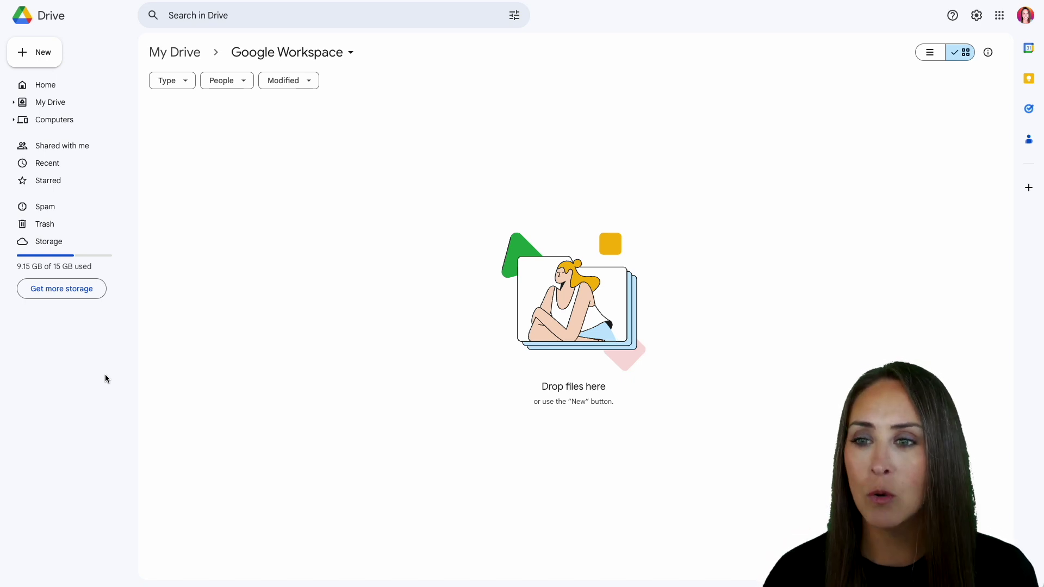
Go from Drive's New > More menu to Connect more apps in the Marketplace.
click(37, 60)
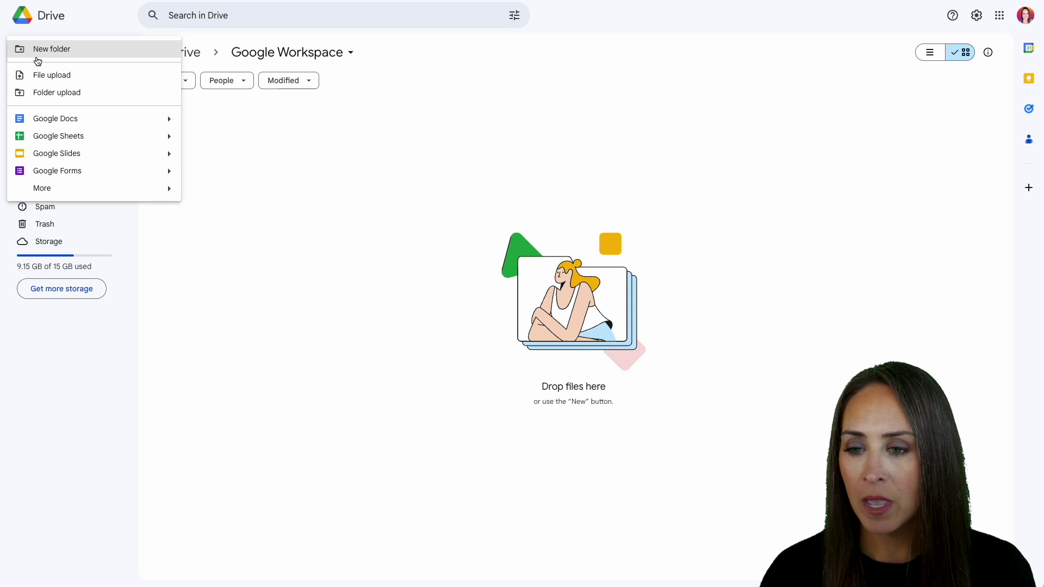
mouse_move(58, 188)
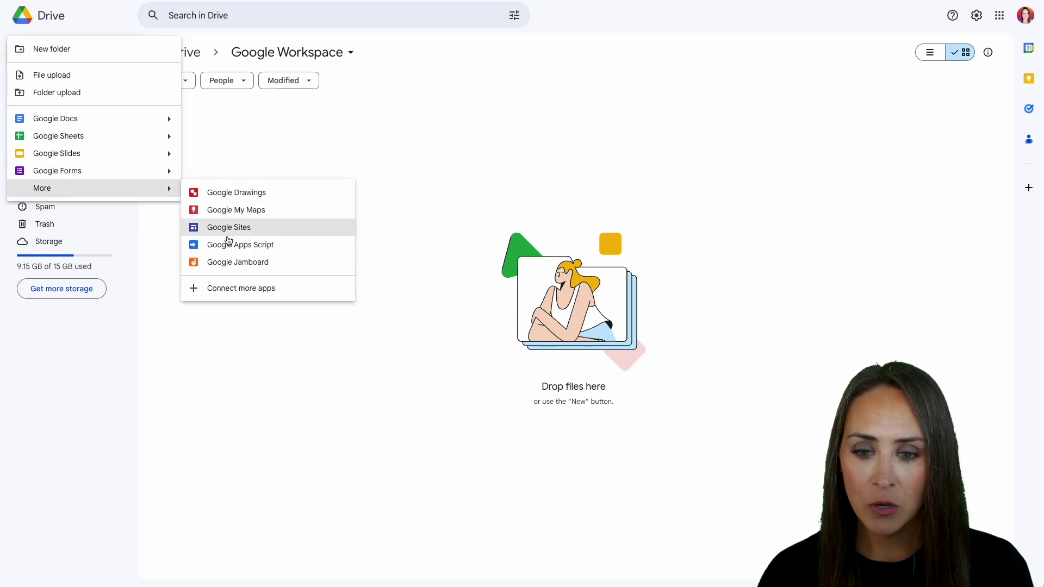
click(257, 291)
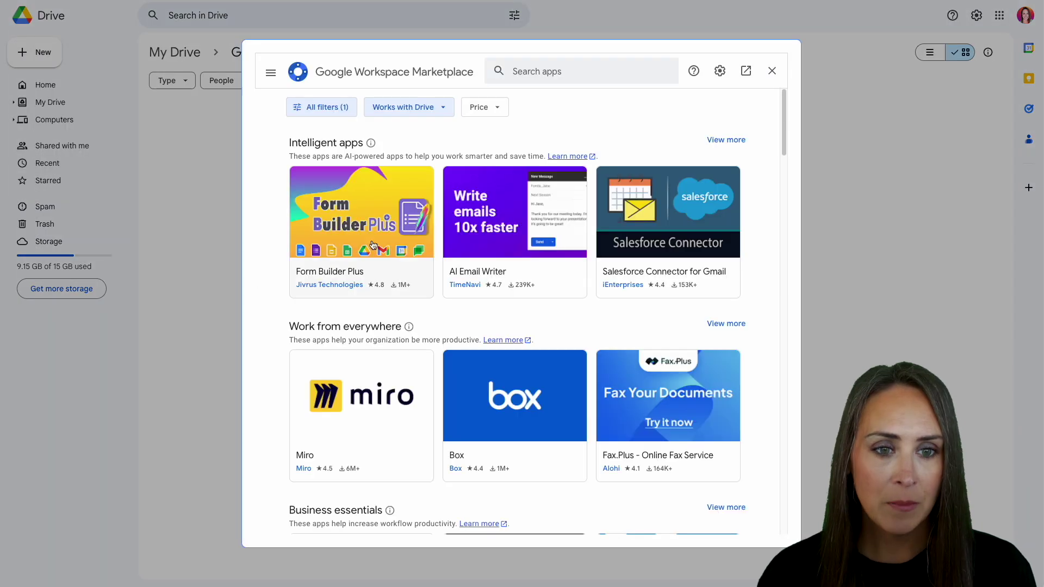
Search the Marketplace for 'jotform' and open the Form Builder by Jotform listing.
click(563, 71)
text(jotform)
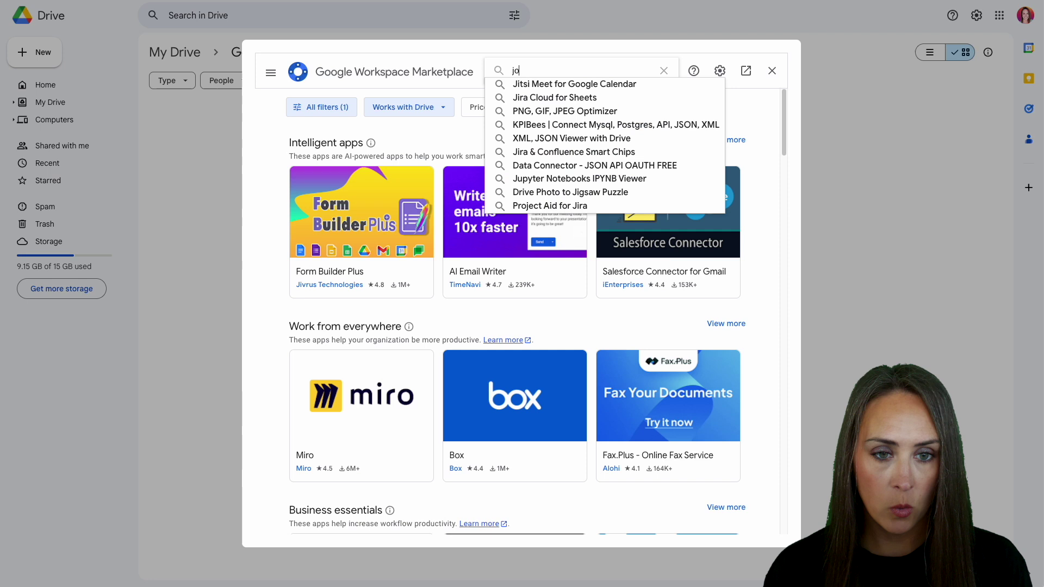
key(Return)
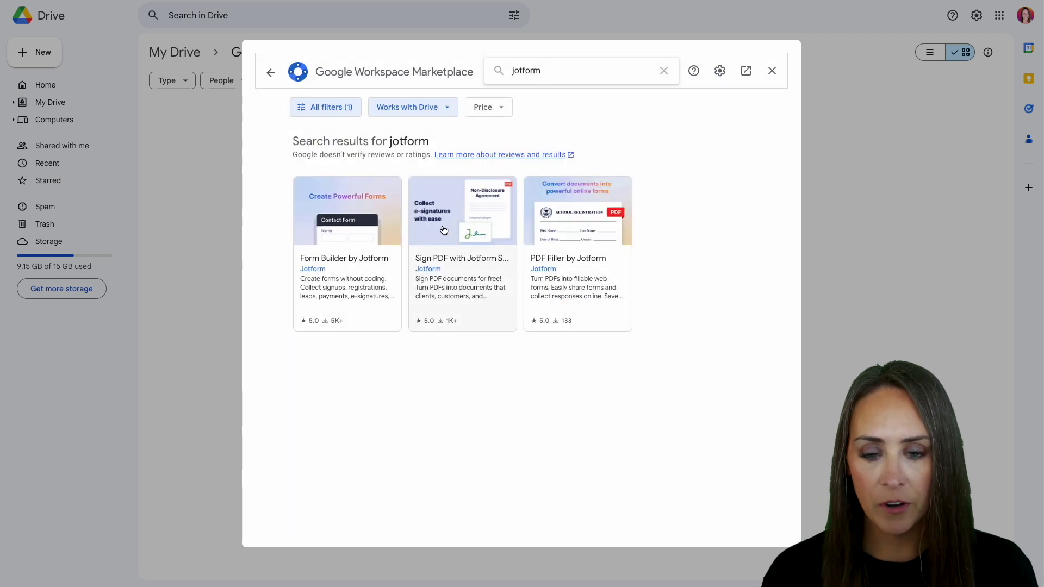
click(359, 242)
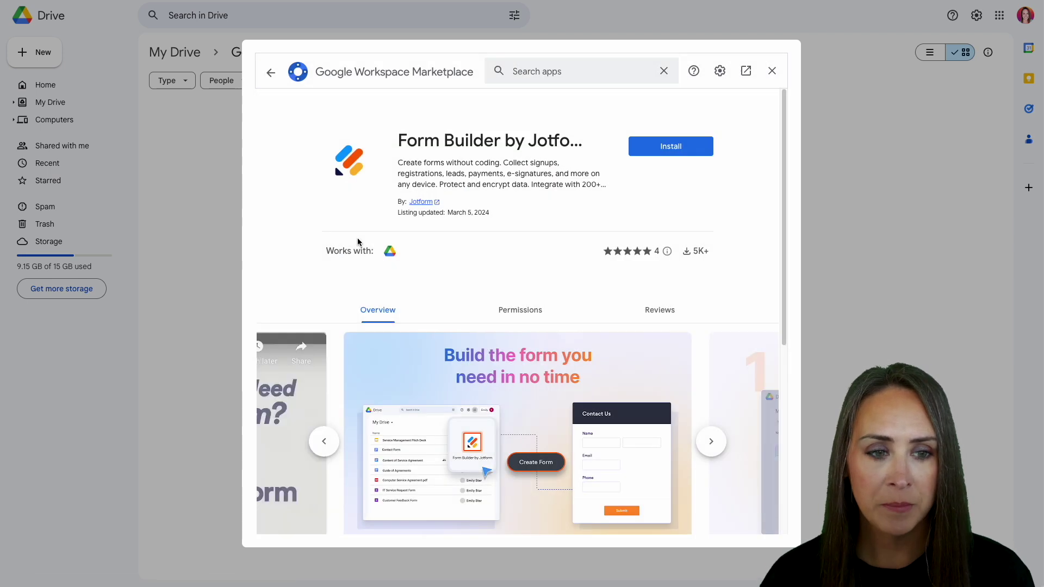
scroll(302, 260, down, 6)
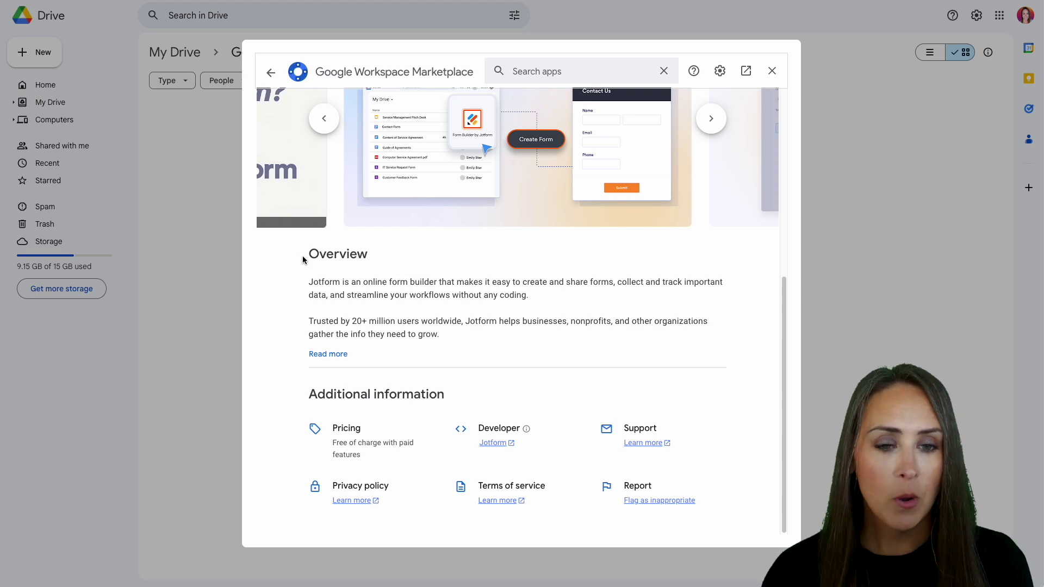
scroll(302, 255, up, 5)
Start installing Form Builder by Jotform and sign in with the Google account.
click(665, 148)
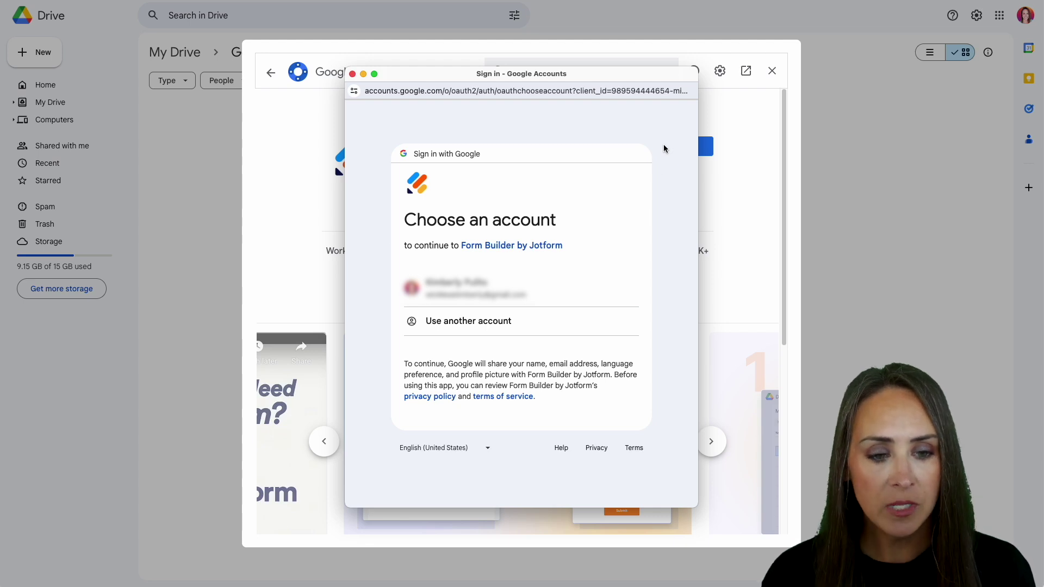
click(575, 286)
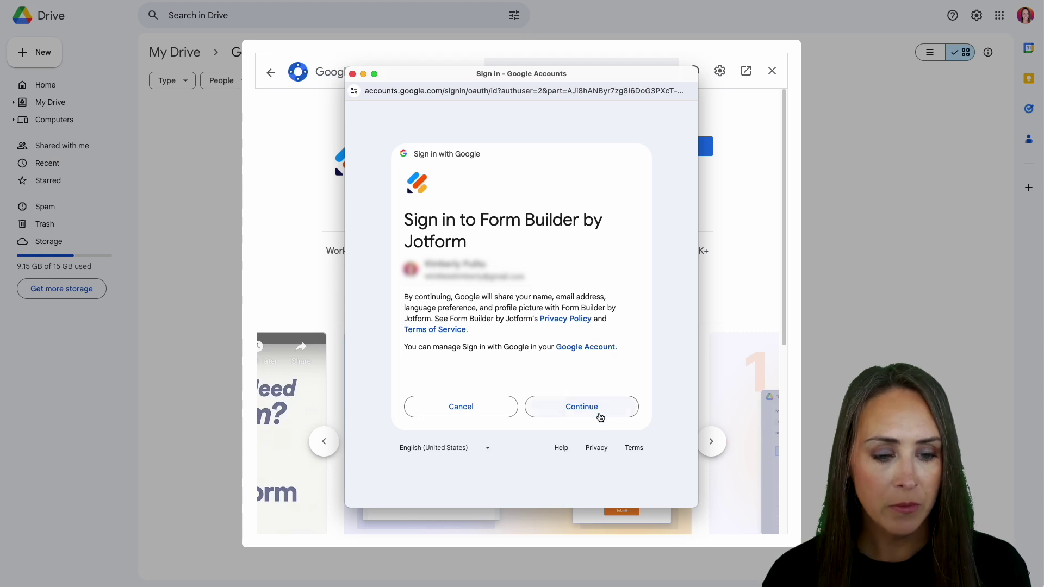
click(601, 415)
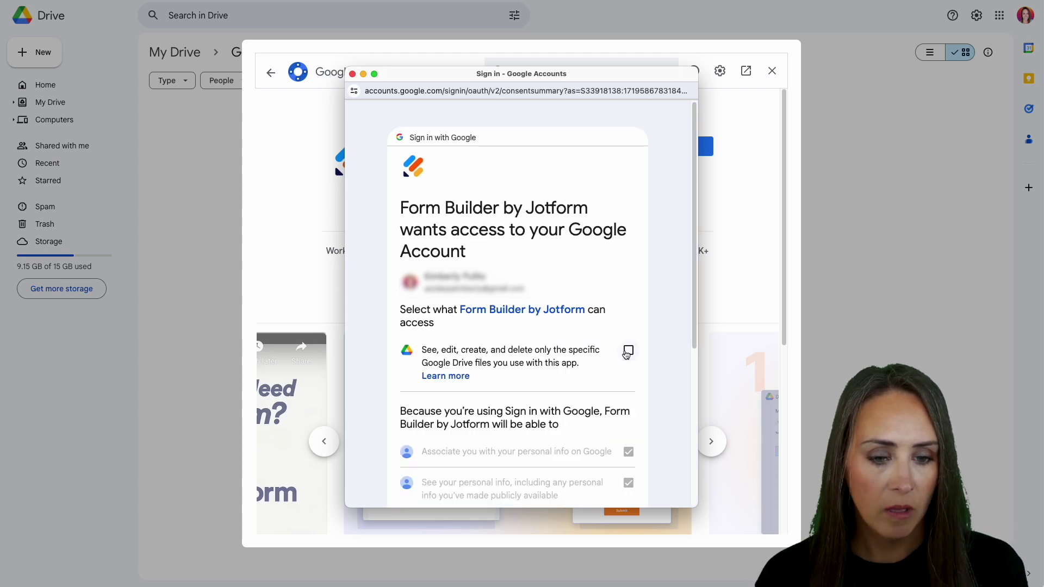
Grant Form Builder access to its own Drive files, confirm the Drive connection and finish.
click(629, 350)
scroll(653, 426, down, 5)
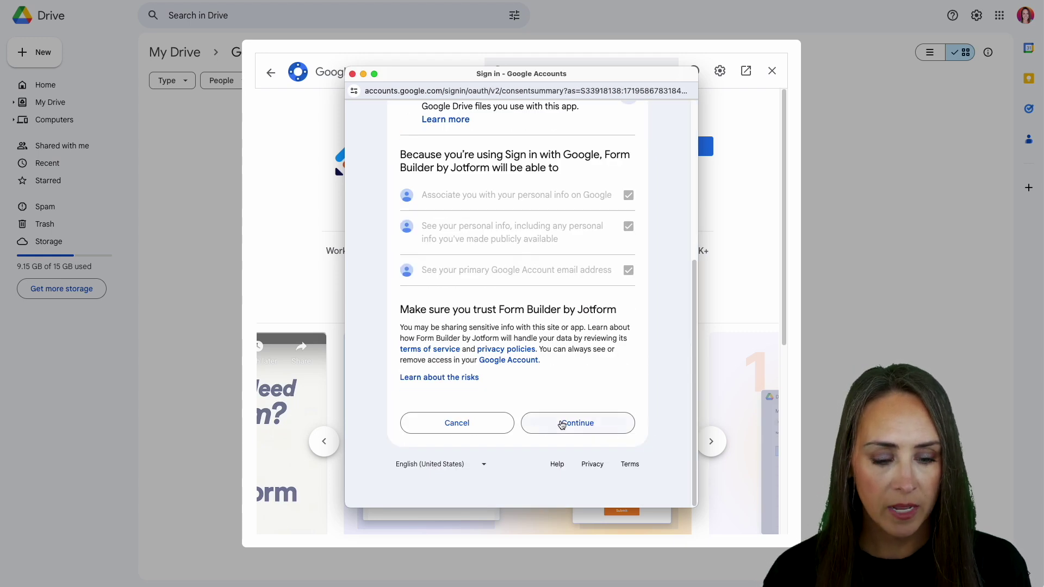
click(562, 425)
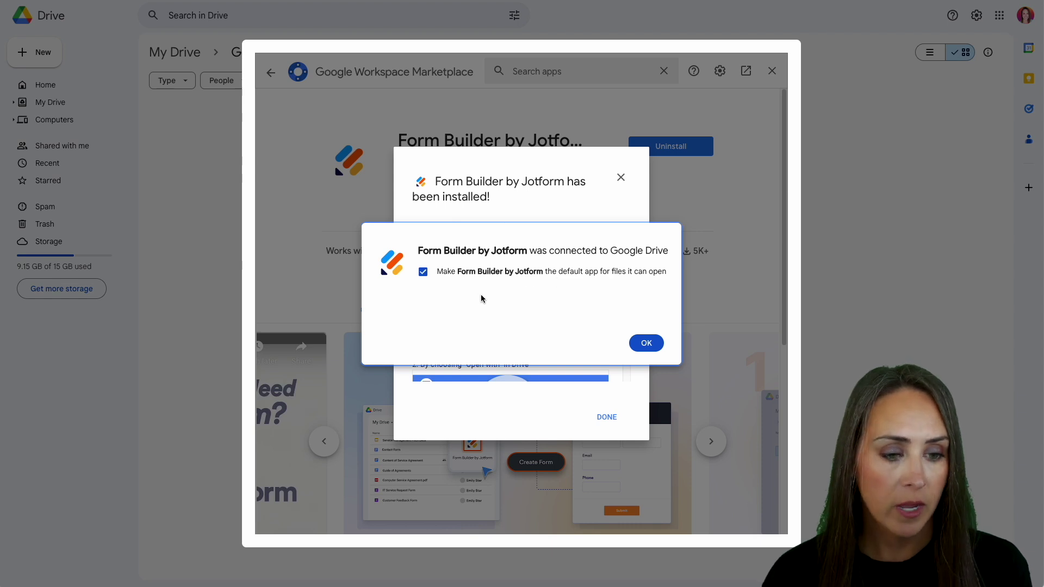
click(647, 343)
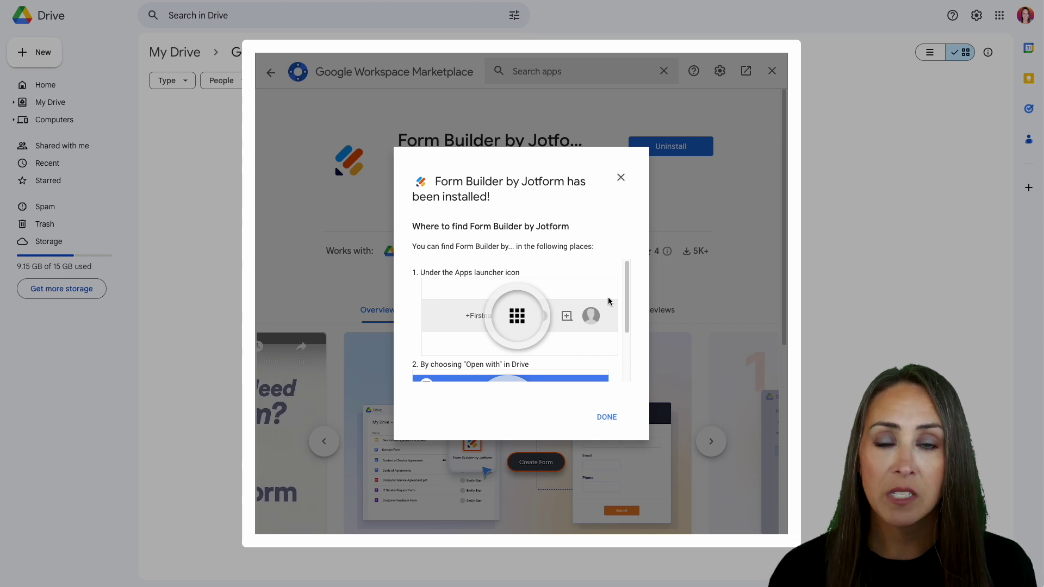
scroll(609, 303, down, 3)
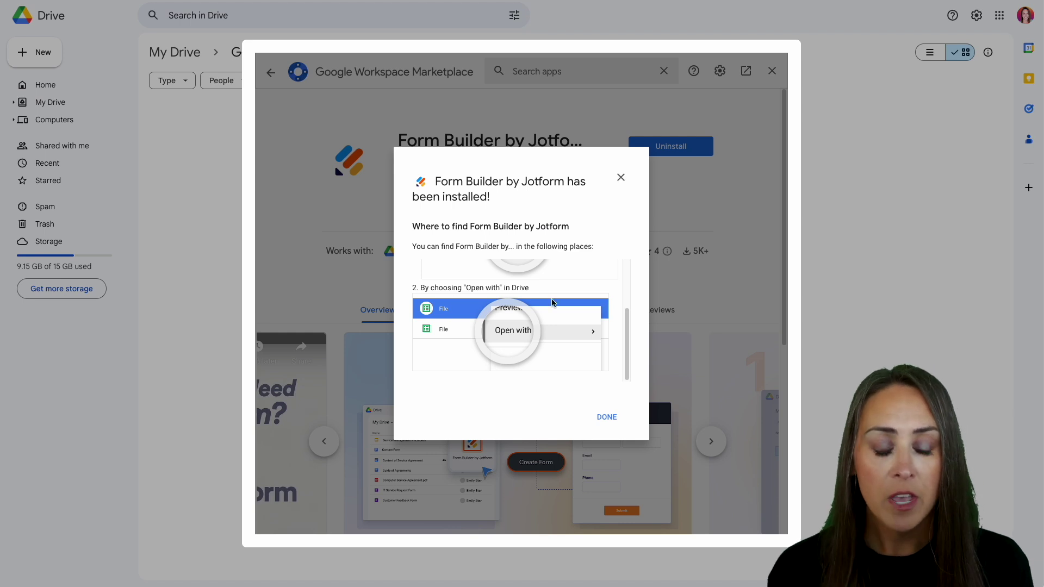
click(609, 421)
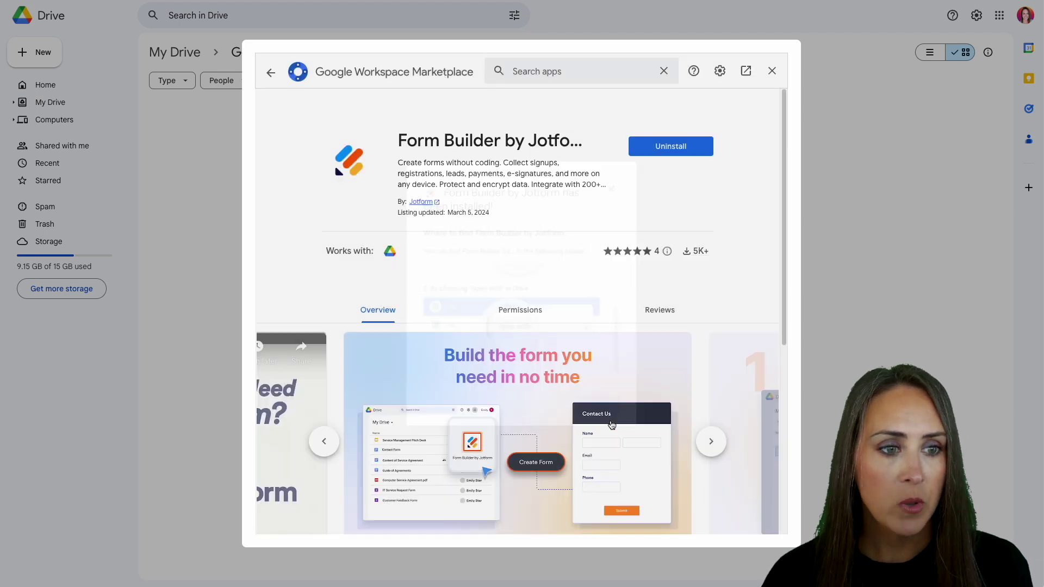
Close the Marketplace and check Form Builder by Jotform appears under New > More and Google apps.
click(772, 71)
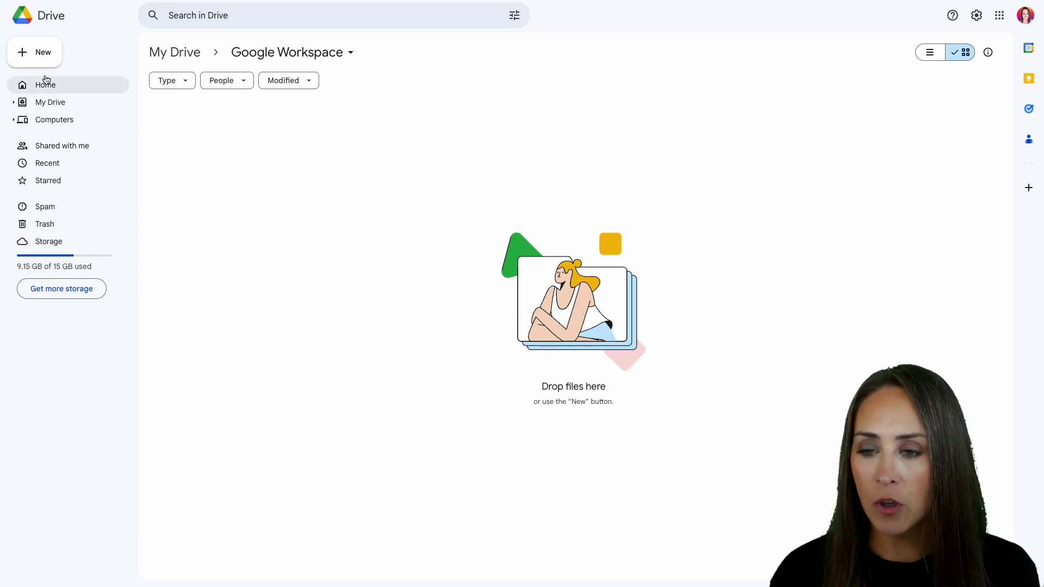
click(35, 59)
mouse_move(87, 189)
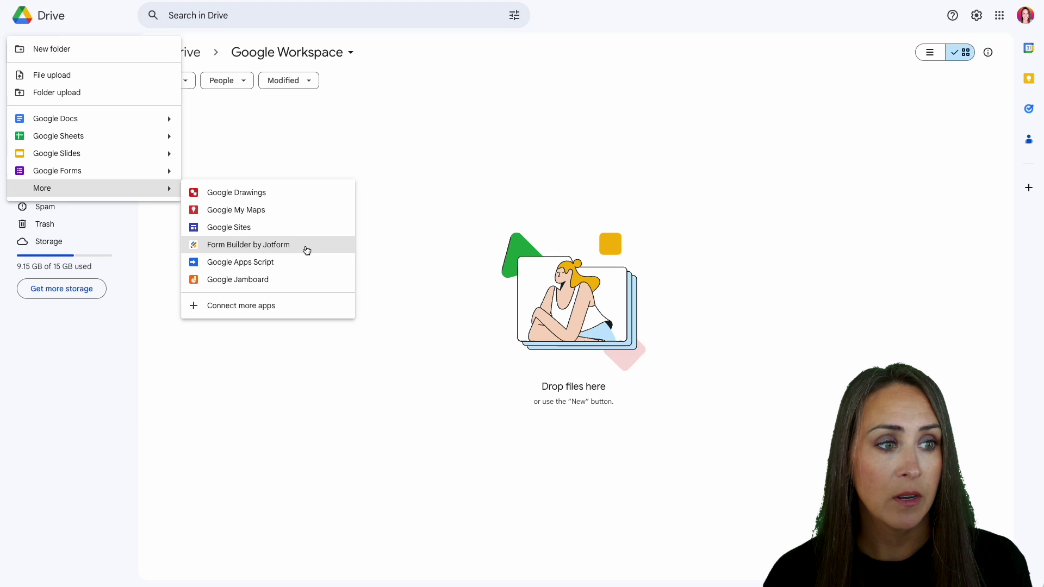
click(1002, 24)
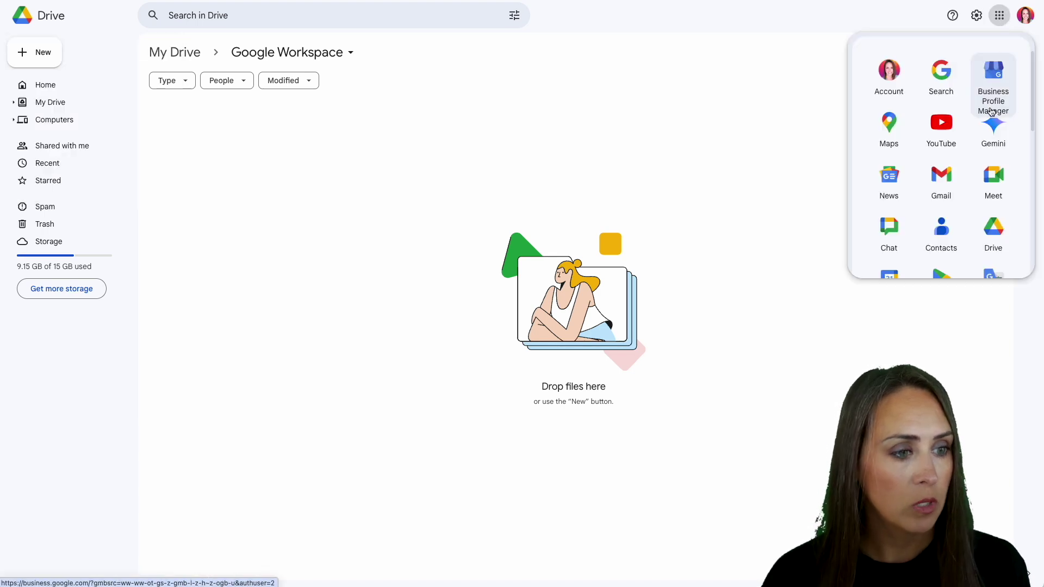
scroll(991, 113, down, 10)
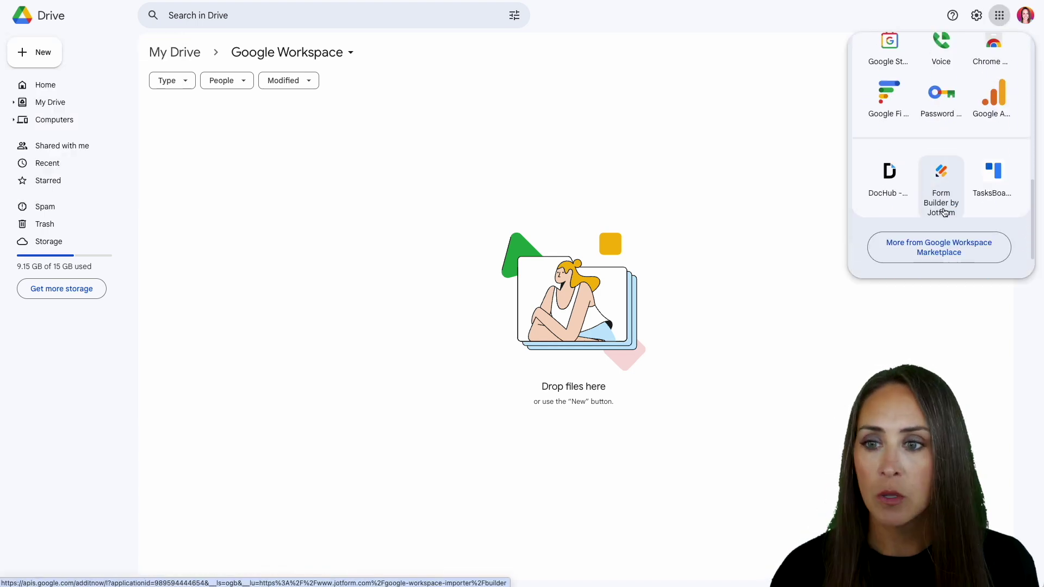
Launch Form Builder by Jotform and sign in with Google to get a blank form titled 'Form'.
click(45, 50)
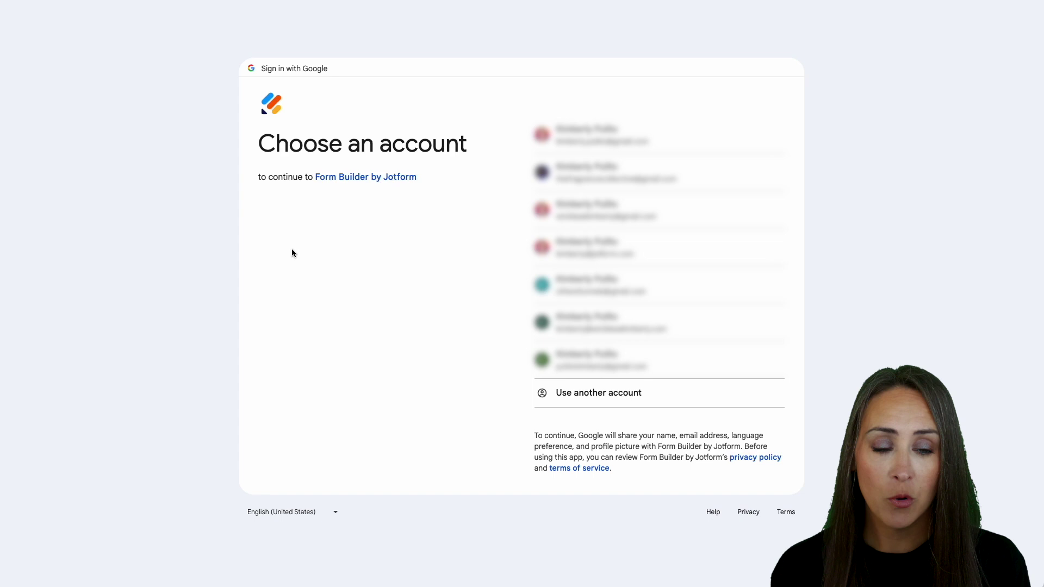
click(586, 213)
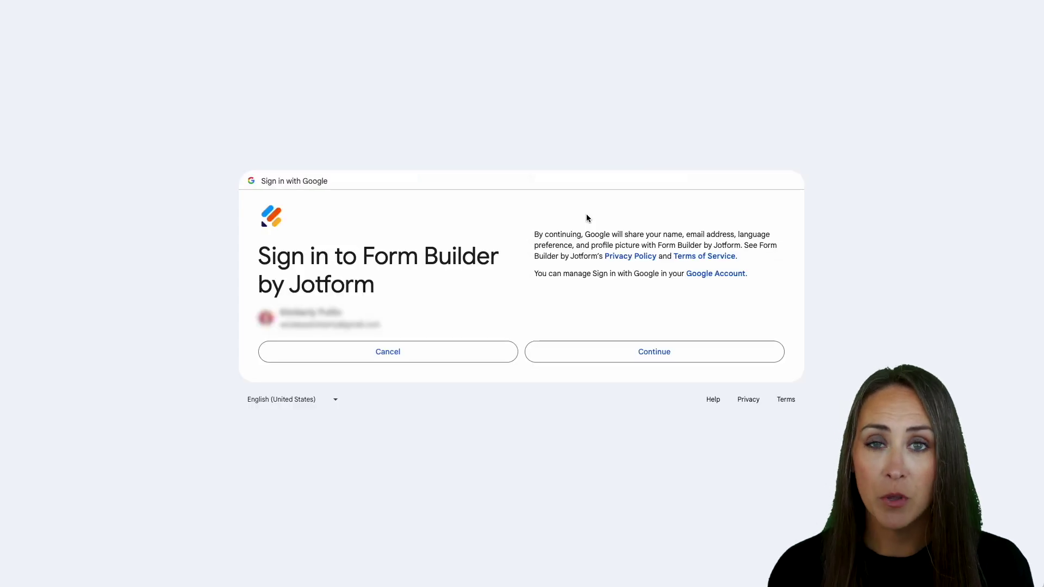
click(687, 353)
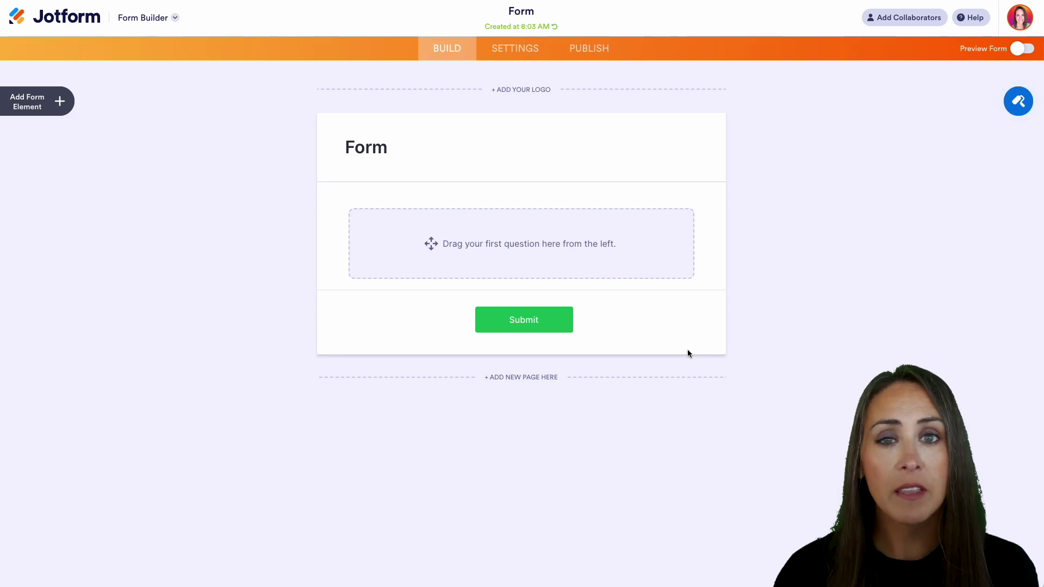
Add Full Name, Email and Address elements from the Basic form elements.
click(56, 105)
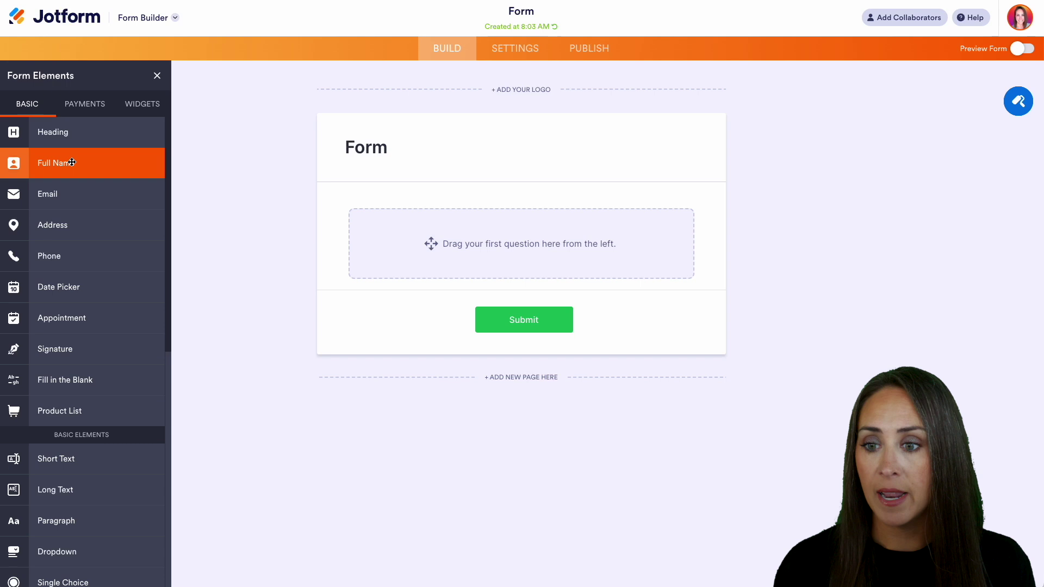
click(72, 162)
click(71, 195)
click(72, 225)
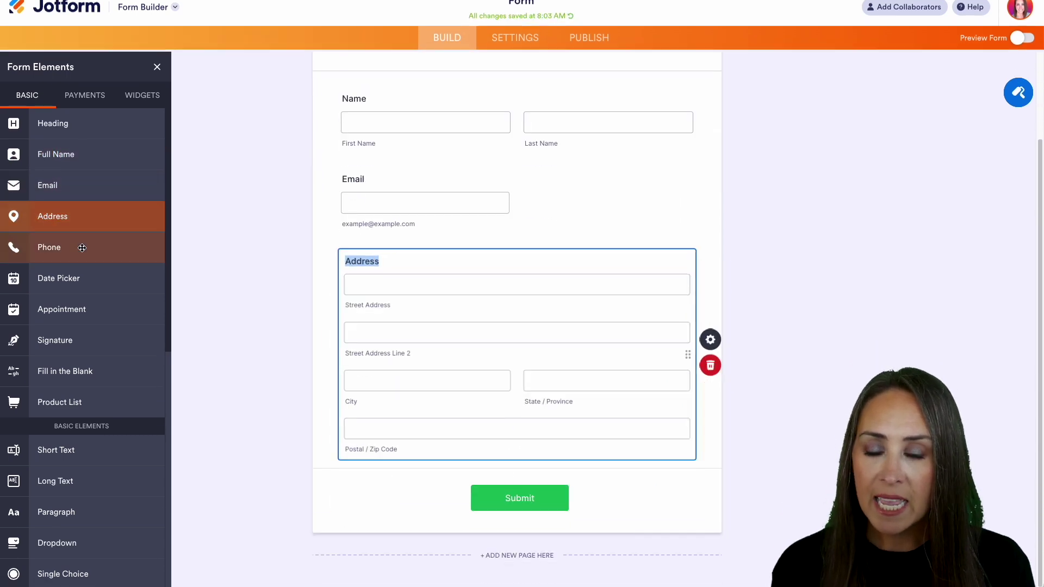
Browse the Payments and Widgets element lists, then close the elements panel.
scroll(98, 279, down, 5)
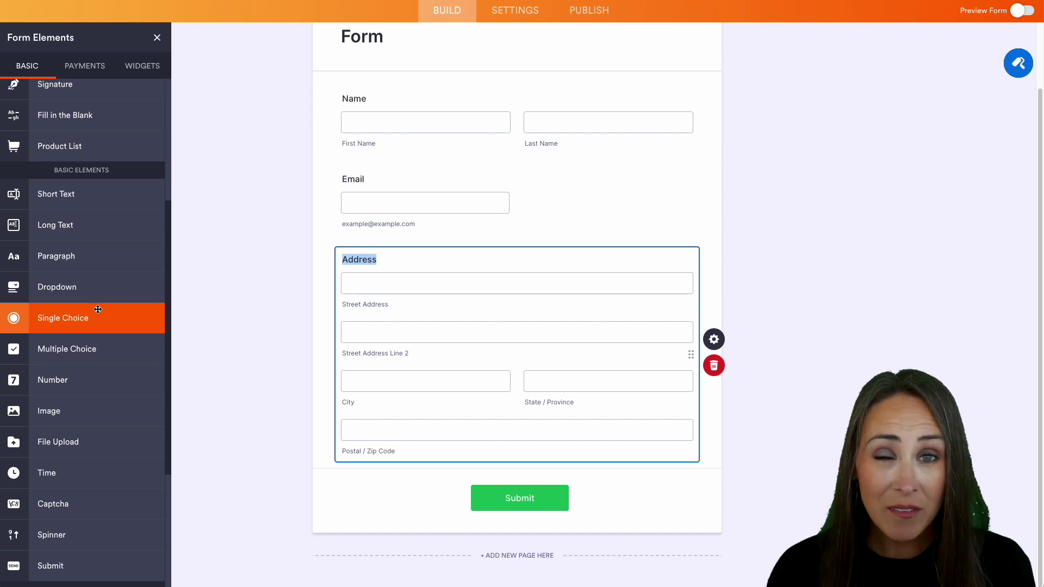
scroll(98, 309, down, 1)
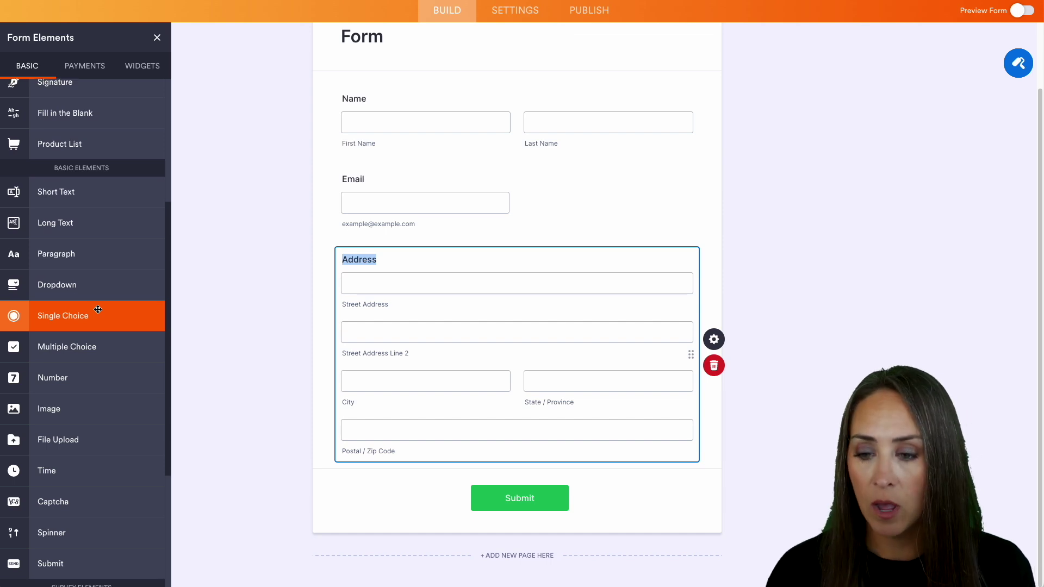
scroll(98, 310, up, 5)
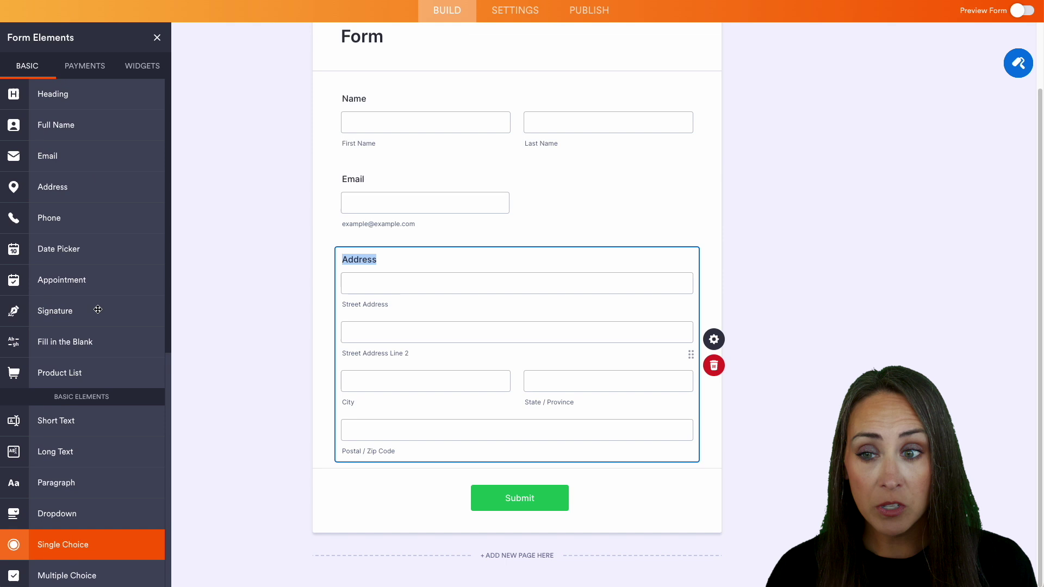
click(89, 62)
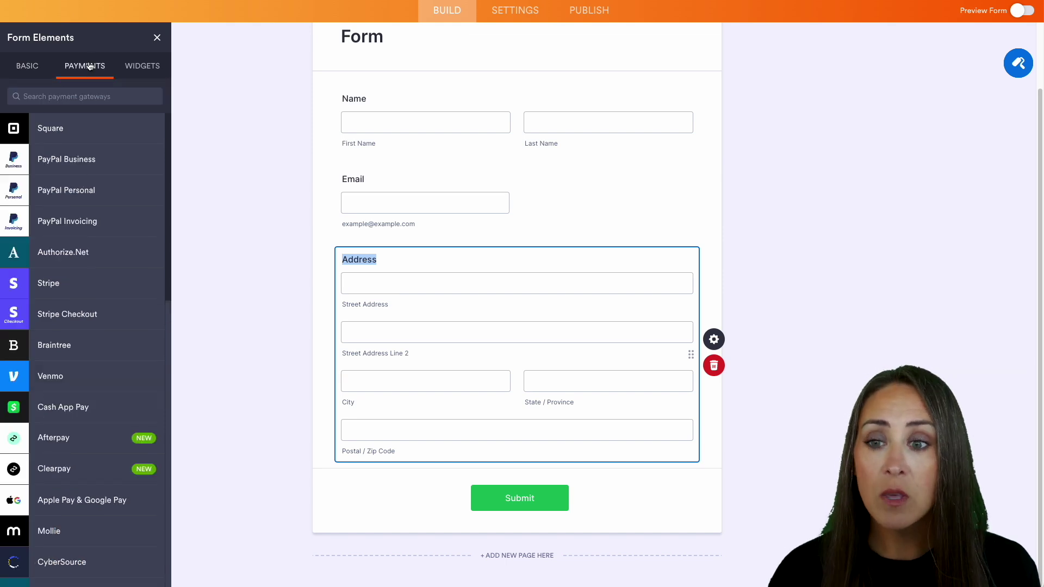
click(141, 68)
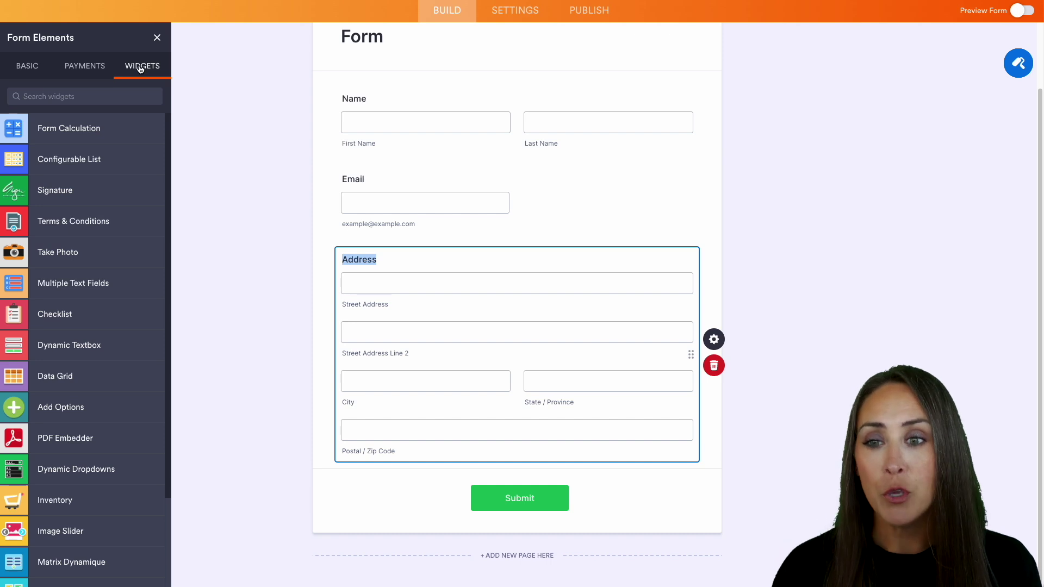
click(157, 37)
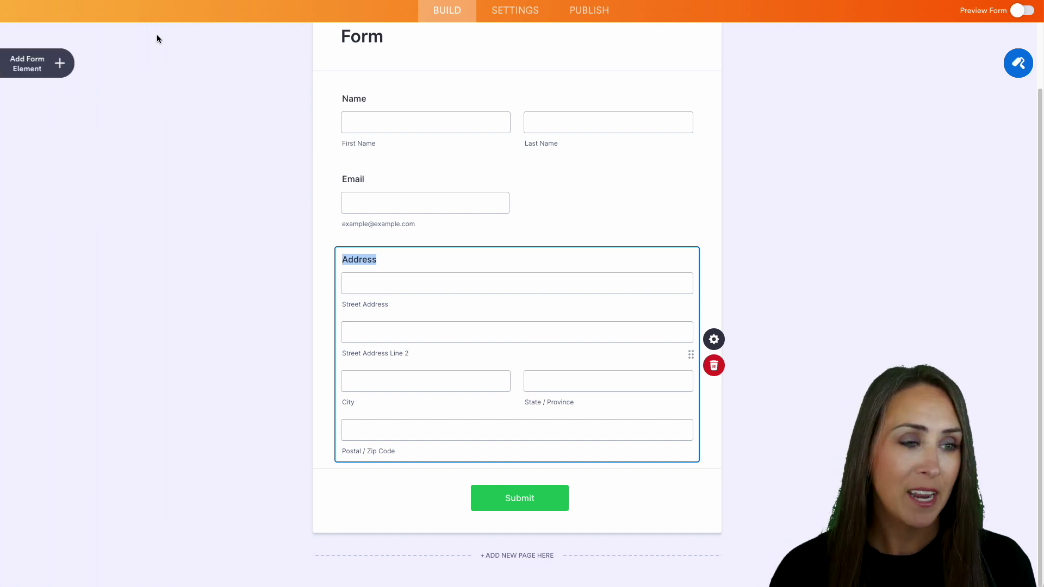
Apply the teal colour scheme and set the page colour to #245f75 in Form Designer.
click(1021, 68)
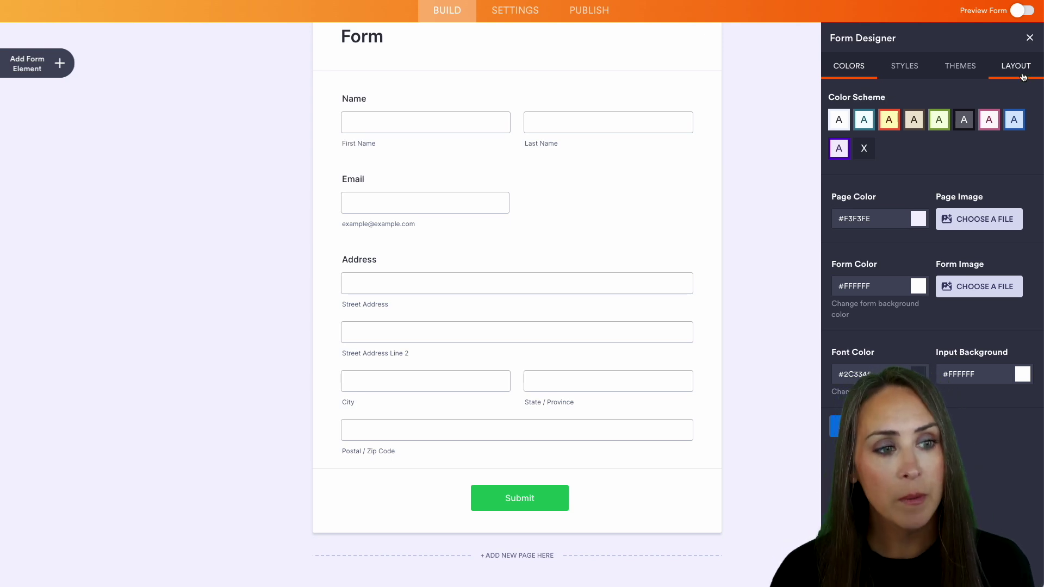
click(868, 125)
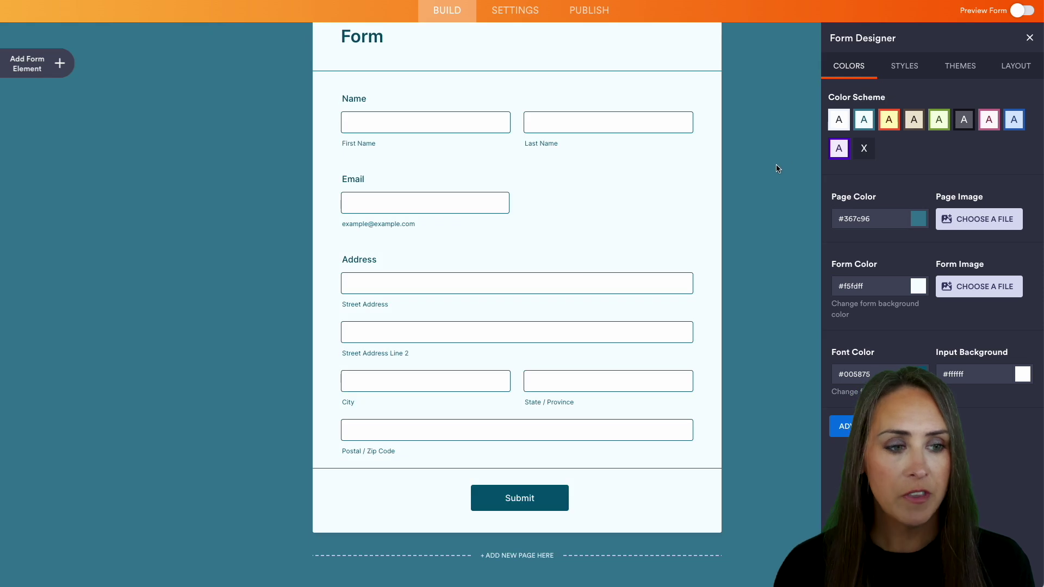
scroll(776, 165, up, 3)
click(920, 258)
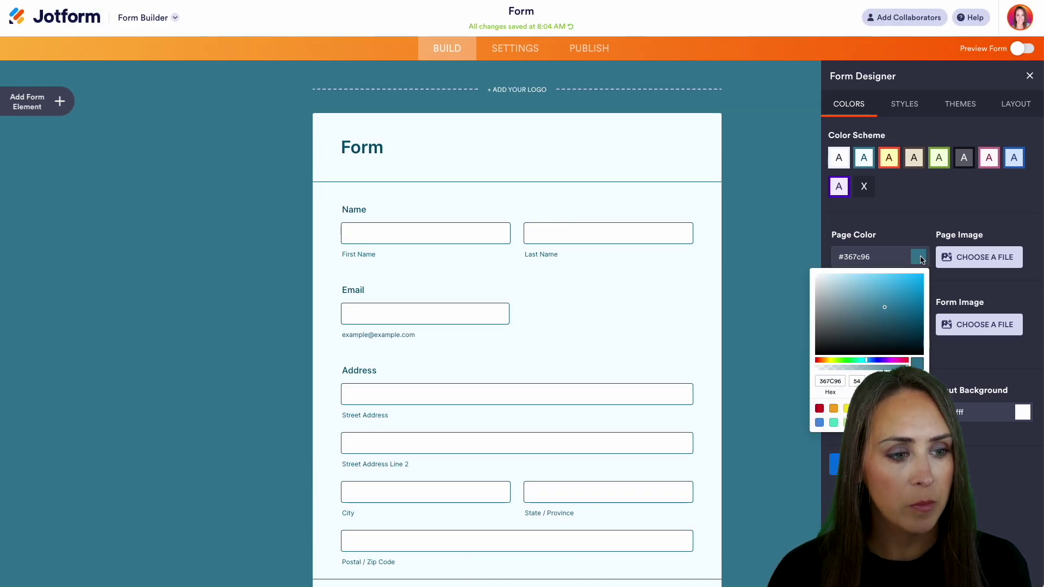
click(891, 320)
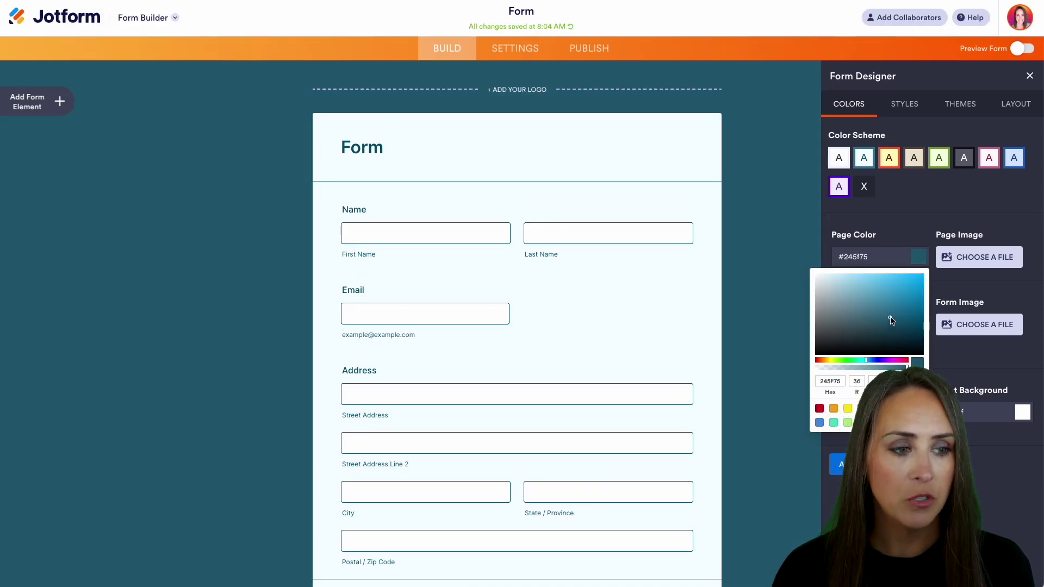
click(908, 106)
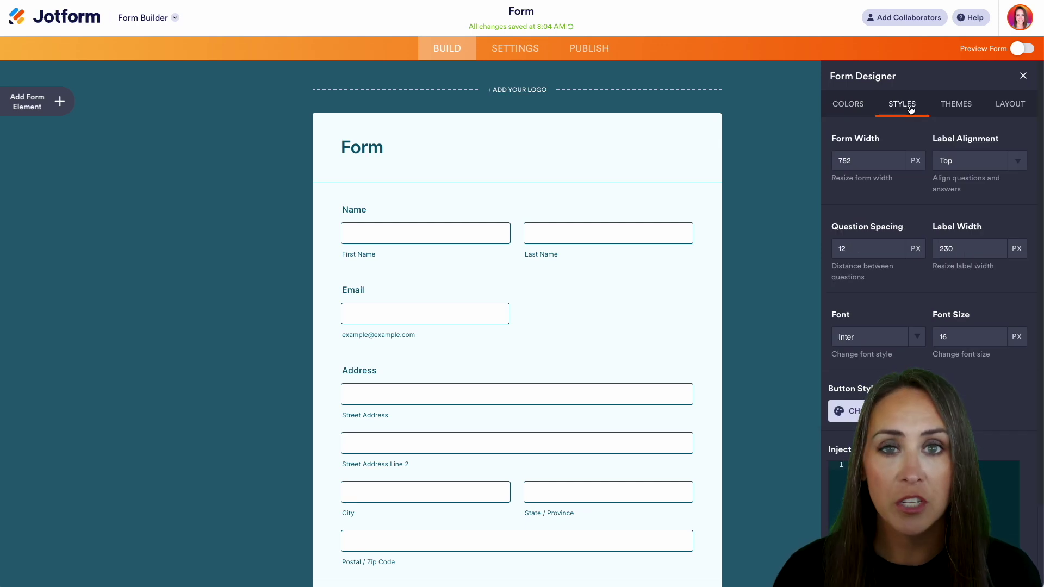
Keep the default theme and classic layout, then switch to the Publish section.
click(957, 107)
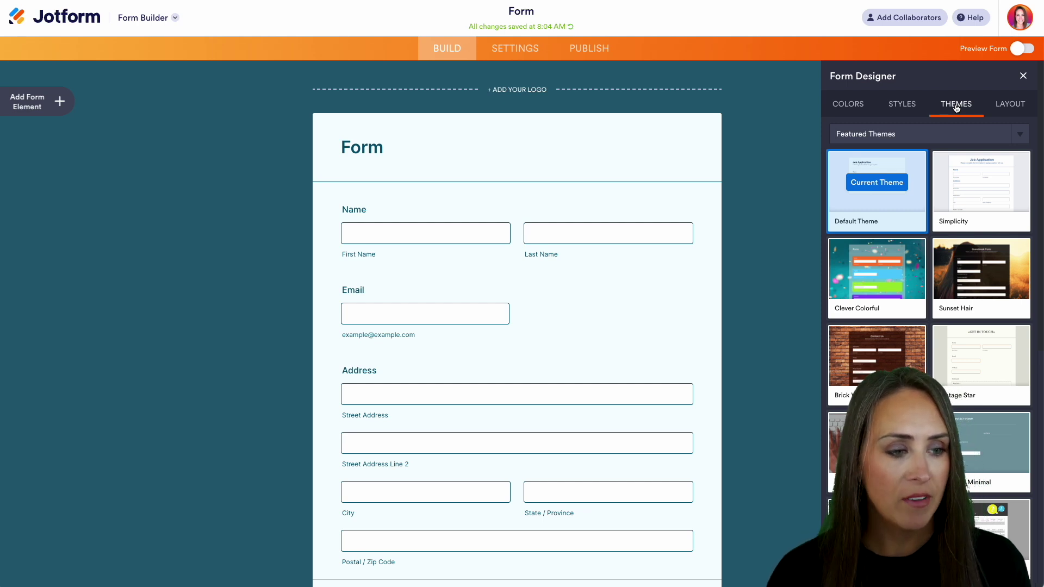
scroll(972, 243, down, 7)
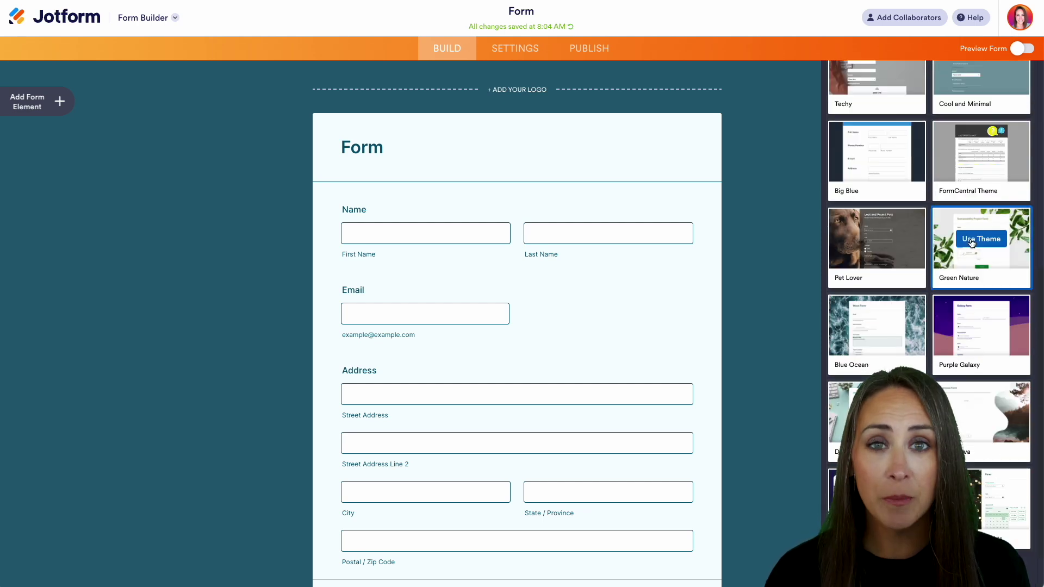
scroll(971, 243, up, 7)
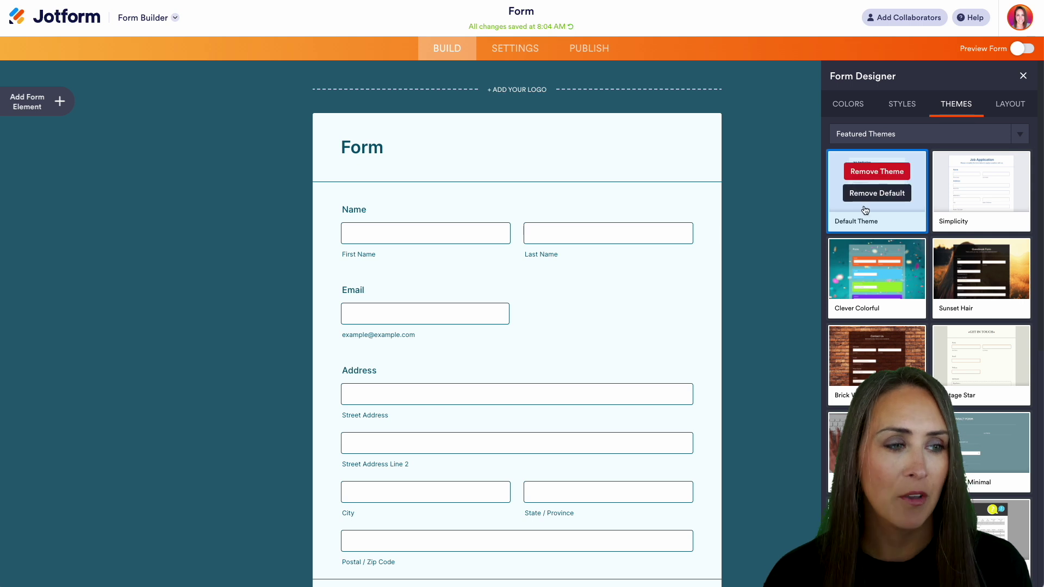
click(1020, 105)
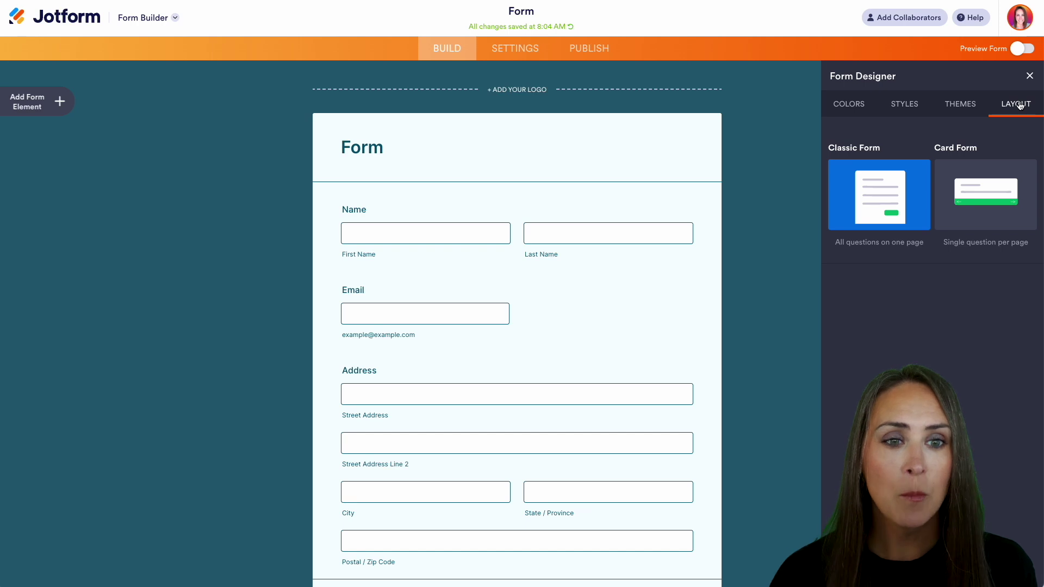
click(584, 50)
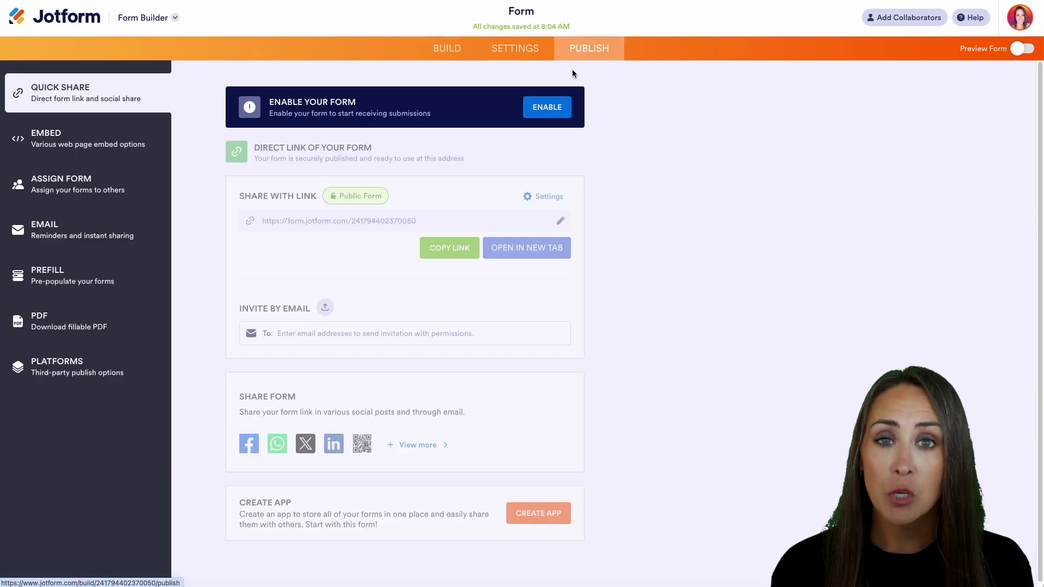
Enable the form from the Quick Share banner so it accepts submissions.
click(559, 112)
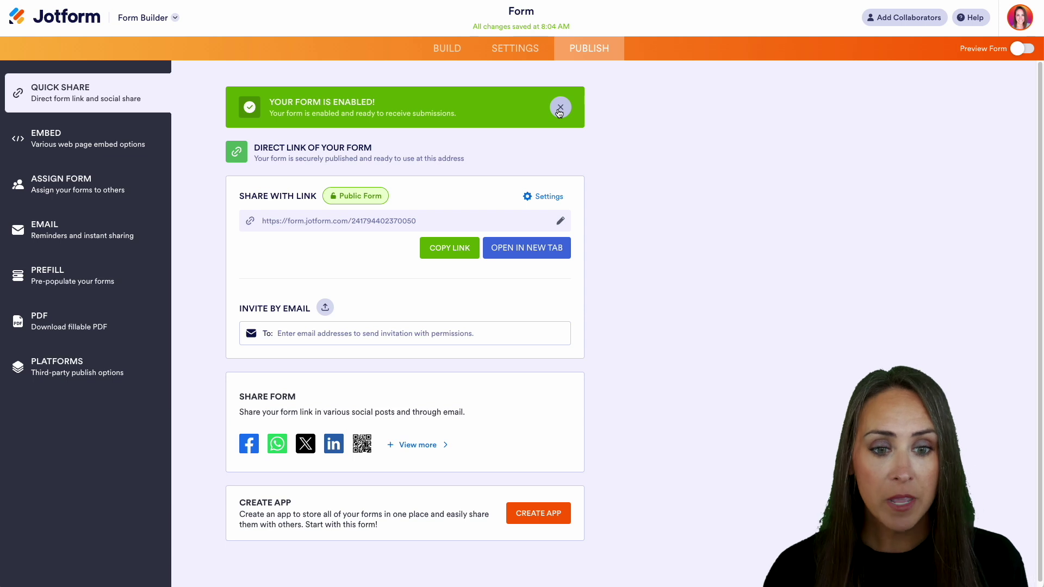